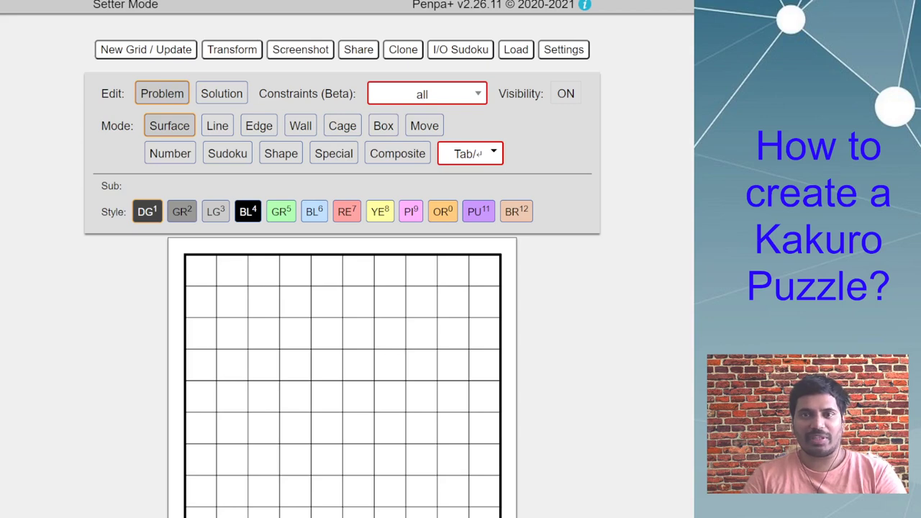
# - Look through the Penpa+ welcome information with its usage, development and ruleset links, and close it
pyautogui.click(584, 5)
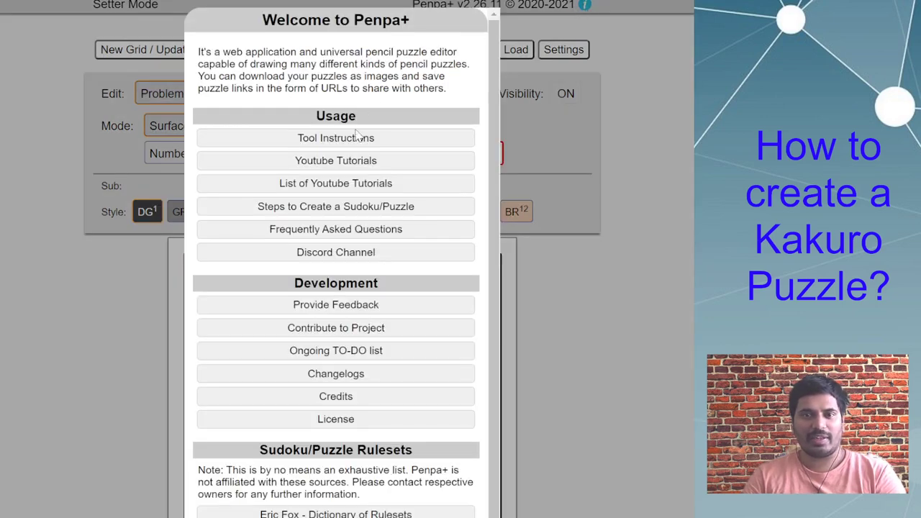
pyautogui.scroll(-1, 367, 317)
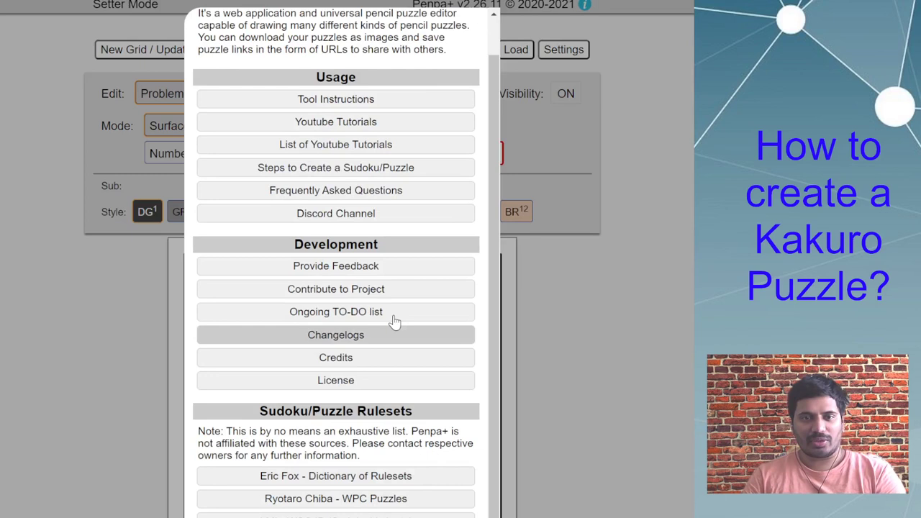
pyautogui.scroll(1, 382, 287)
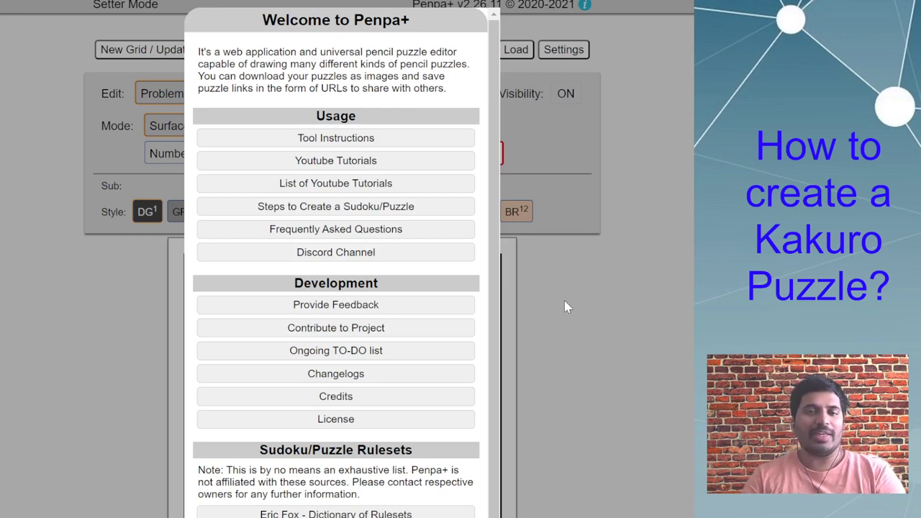
pyautogui.click(553, 292)
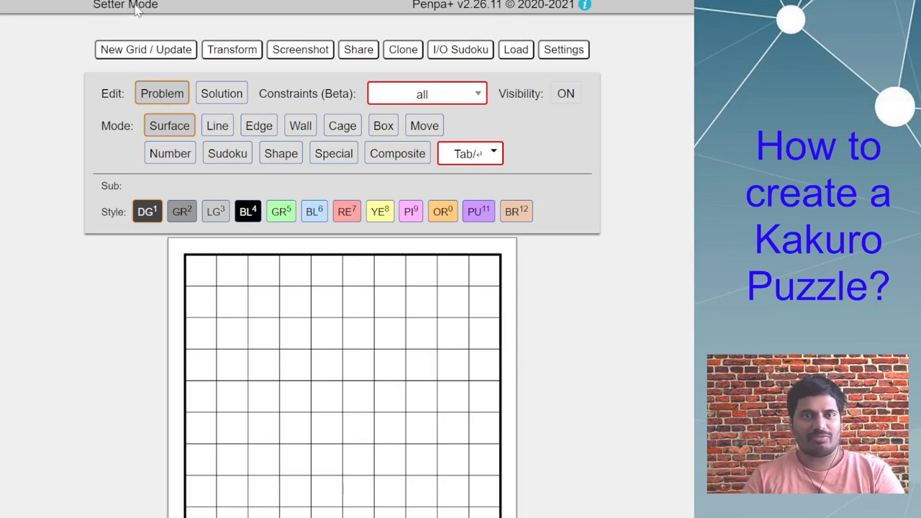
# - Create a new Kakuro board with 5 rows and 5 columns, confirming the reset of the current board
pyautogui.click(146, 51)
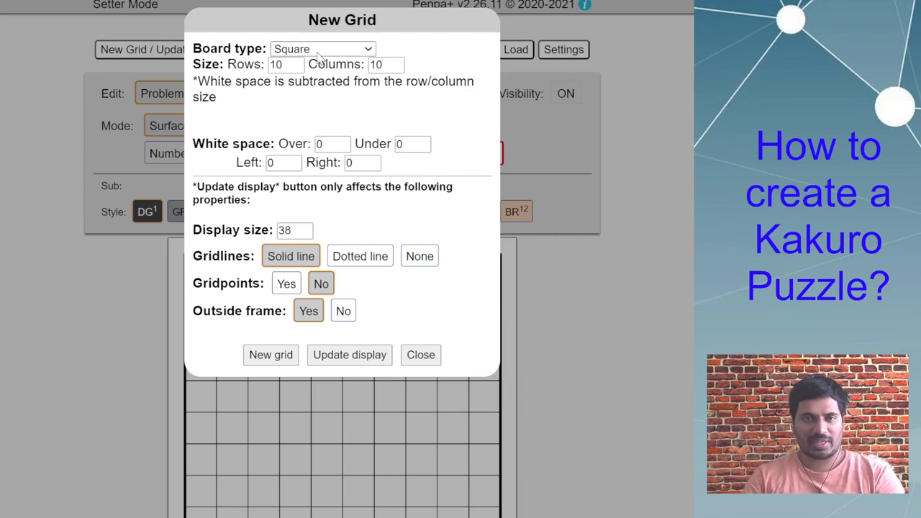
pyautogui.click(308, 144)
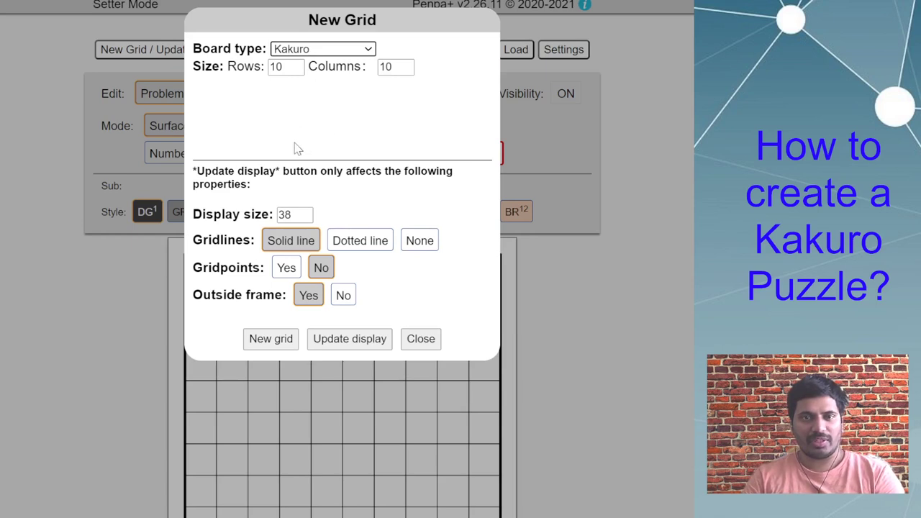
pyautogui.moveTo(288, 67); pyautogui.dragTo(229, 66)
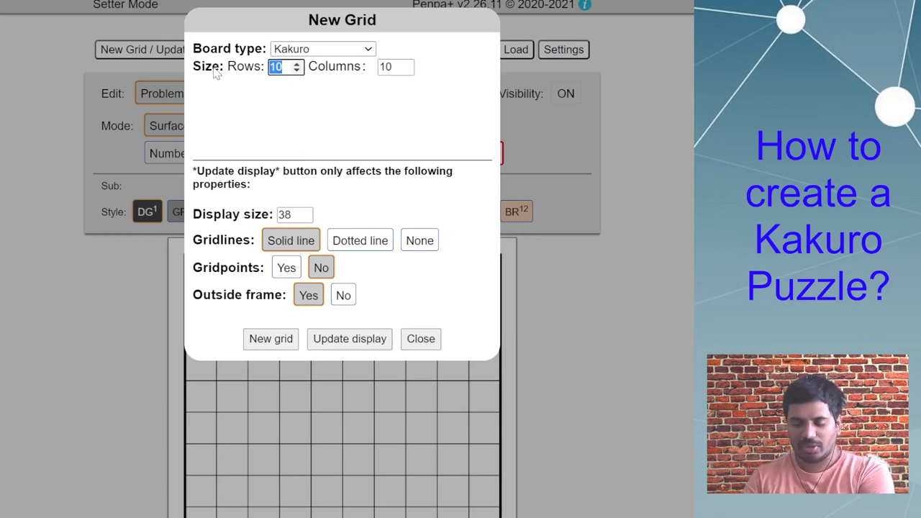
pyautogui.write('5')
pyautogui.moveTo(395, 67); pyautogui.dragTo(354, 68)
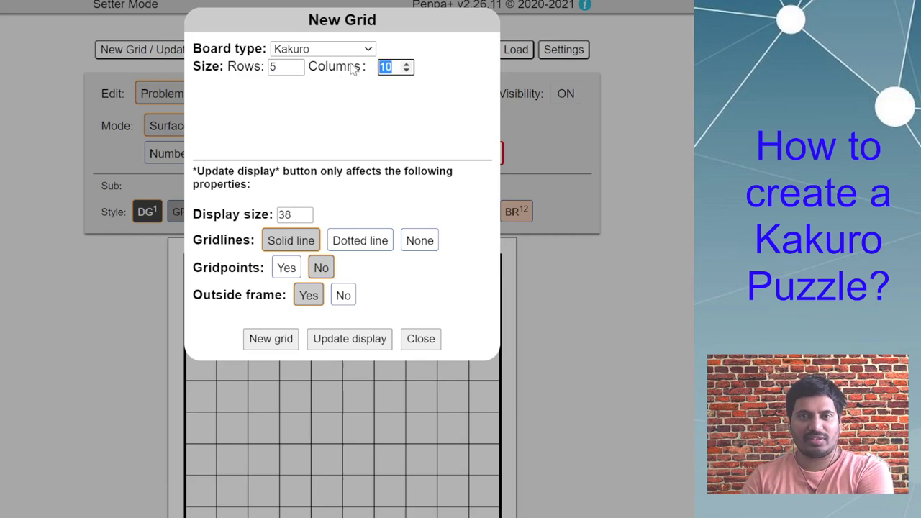
pyautogui.write('5')
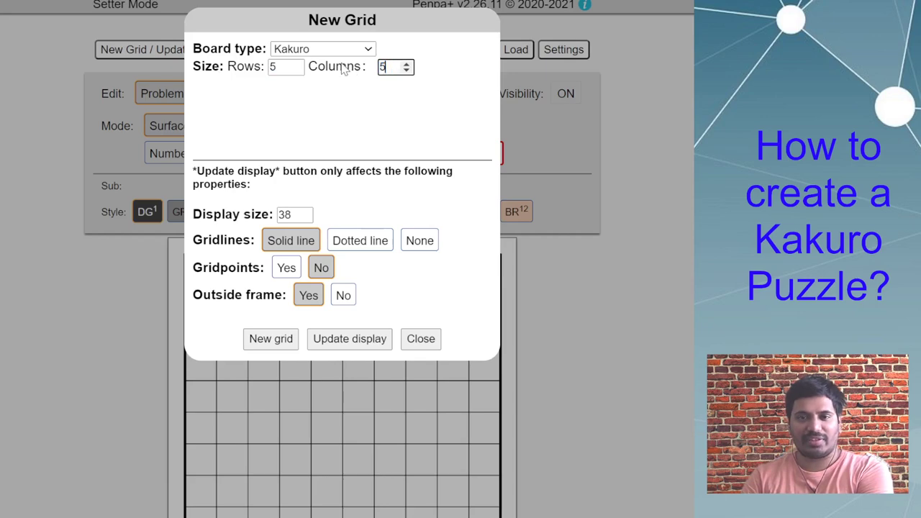
pyautogui.click(283, 342)
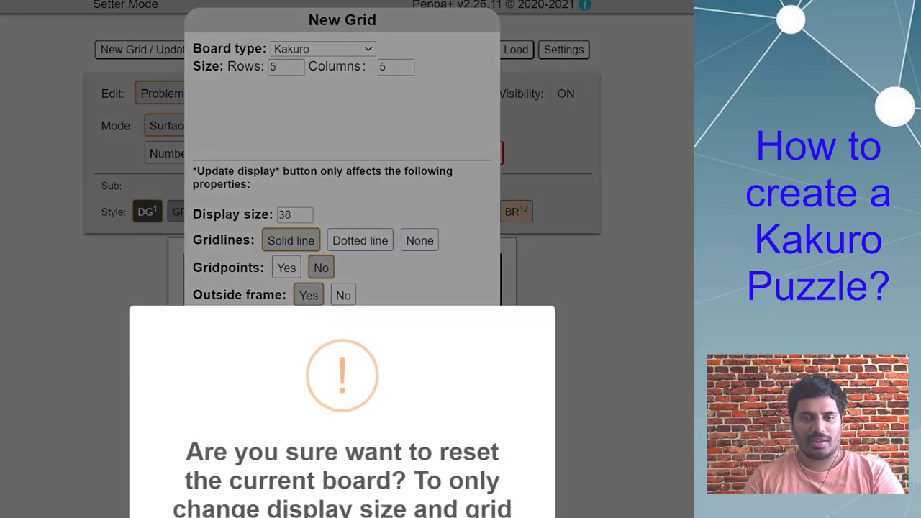
pyautogui.press('Return')
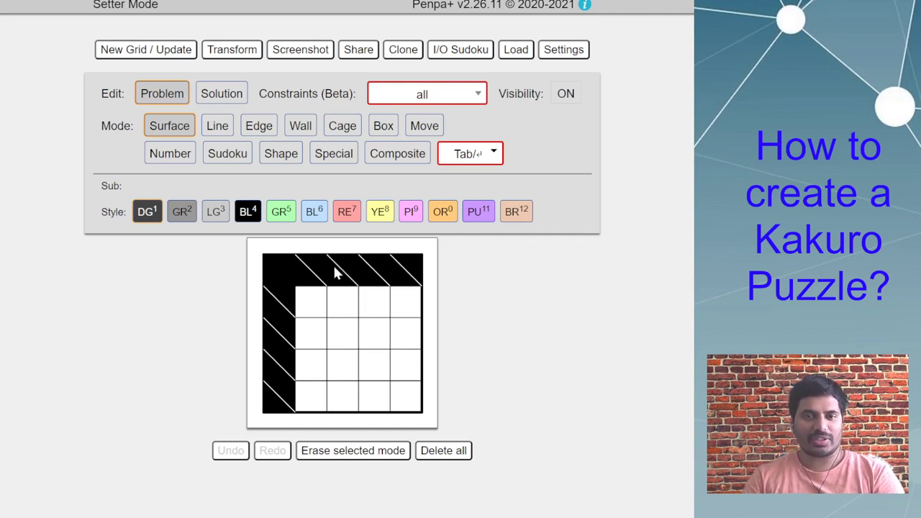
# - Place black diagonal Kakuro clue cells in the white area at row 3, column 2 and at row 2, column 3
pyautogui.click(282, 156)
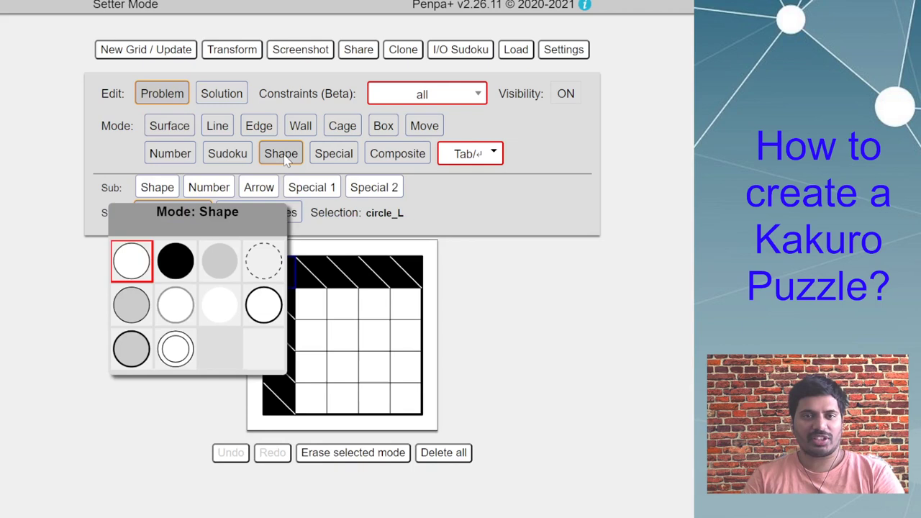
pyautogui.moveTo(259, 225); pyautogui.dragTo(181, 274)
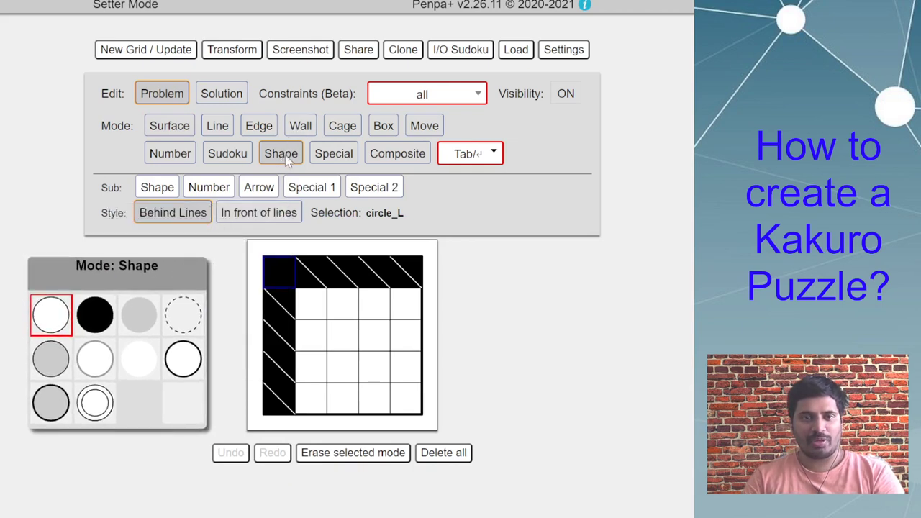
pyautogui.moveTo(331, 189)
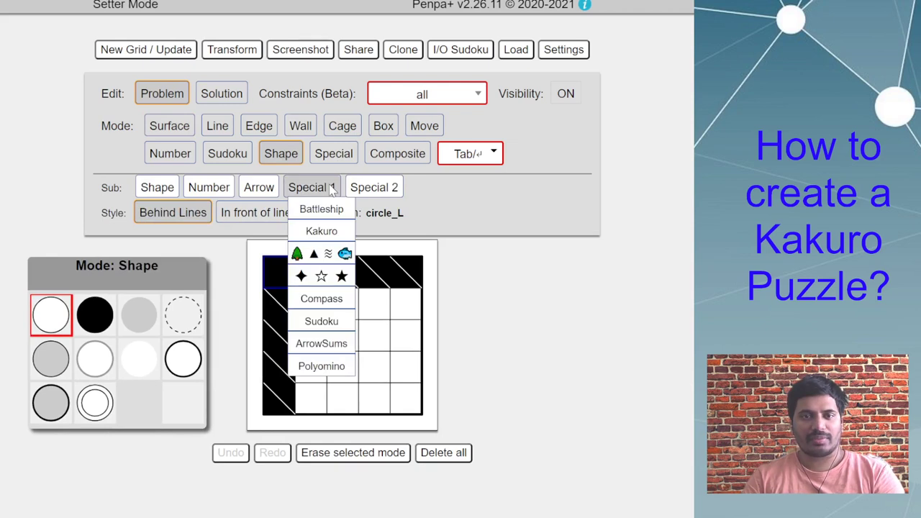
pyautogui.click(332, 233)
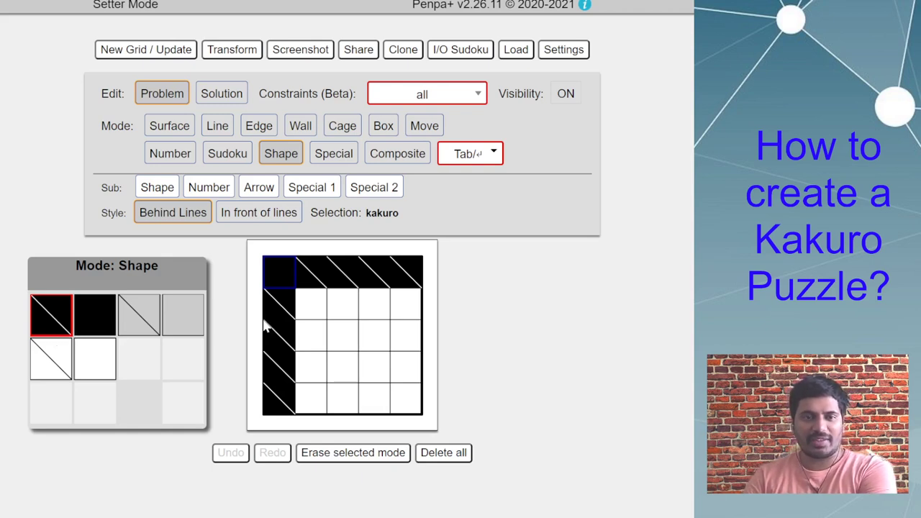
pyautogui.click(341, 364)
pyautogui.click(374, 338)
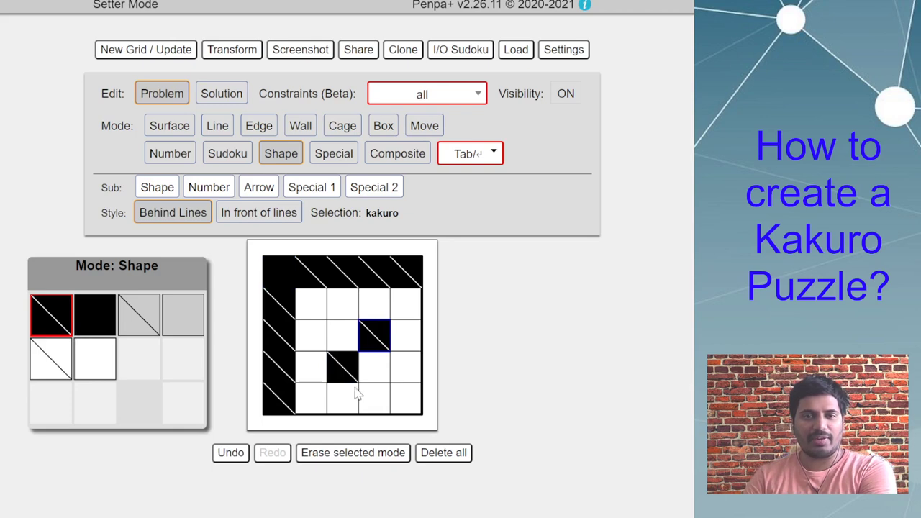
pyautogui.click(377, 343)
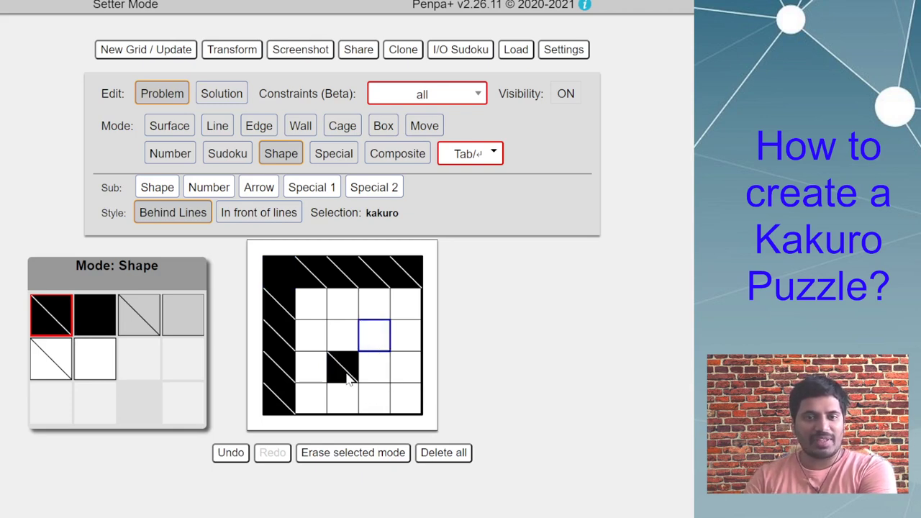
pyautogui.click(375, 342)
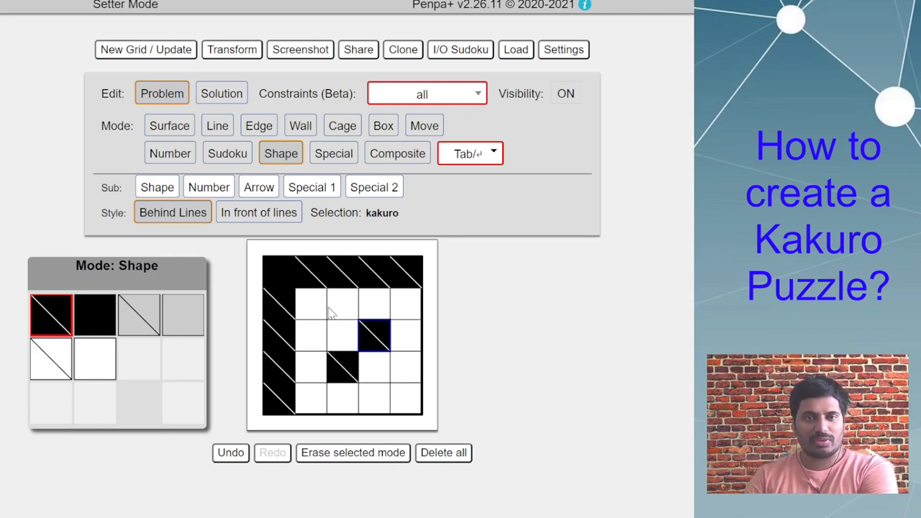
# - Enter white corner-number clues 12, 7 and 8 in the lower halves of the first three diagonal cells of the top row
pyautogui.click(183, 161)
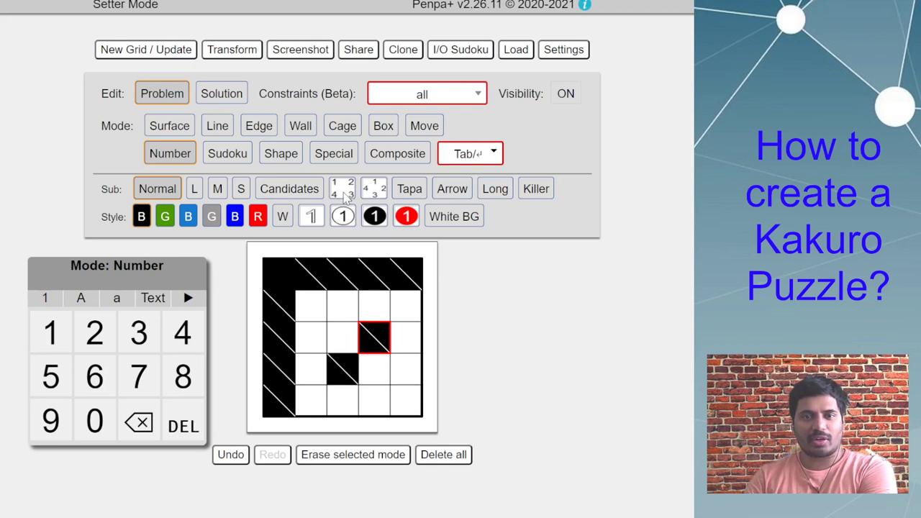
pyautogui.click(344, 192)
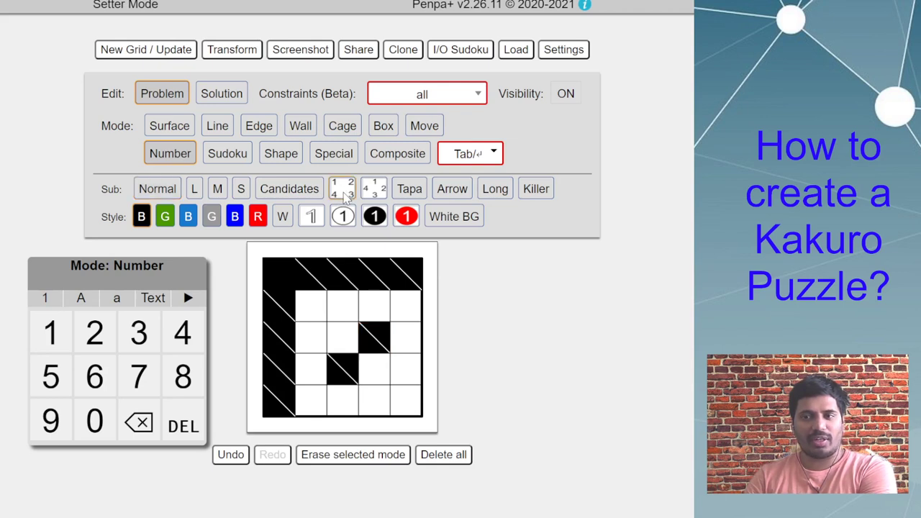
pyautogui.click(283, 219)
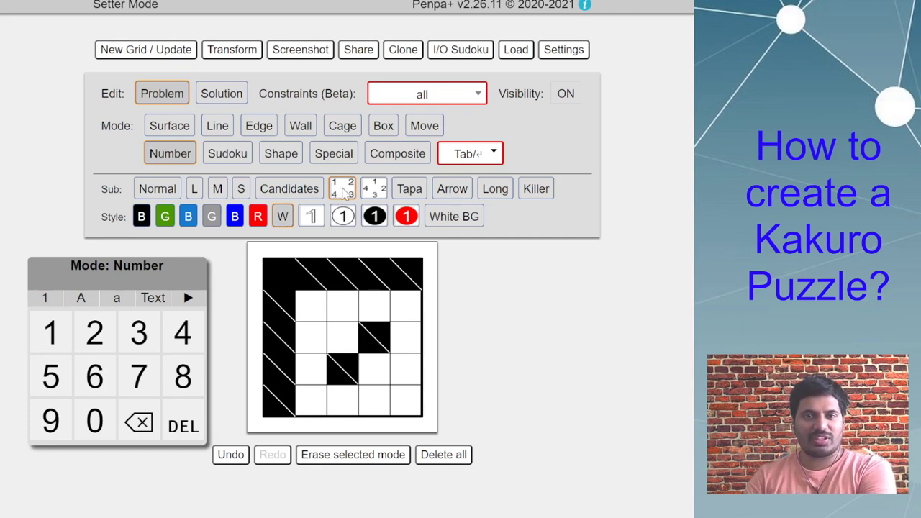
pyautogui.click(302, 283)
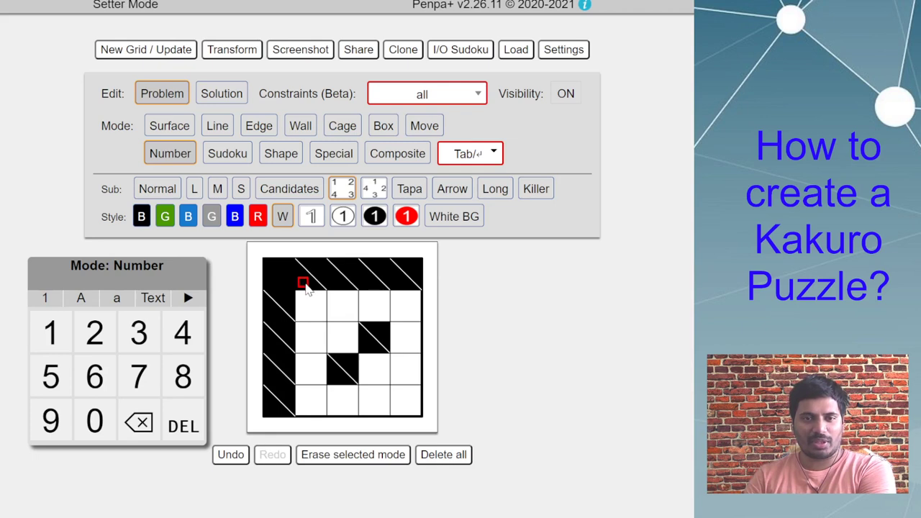
pyautogui.write('12')
pyautogui.click(335, 284)
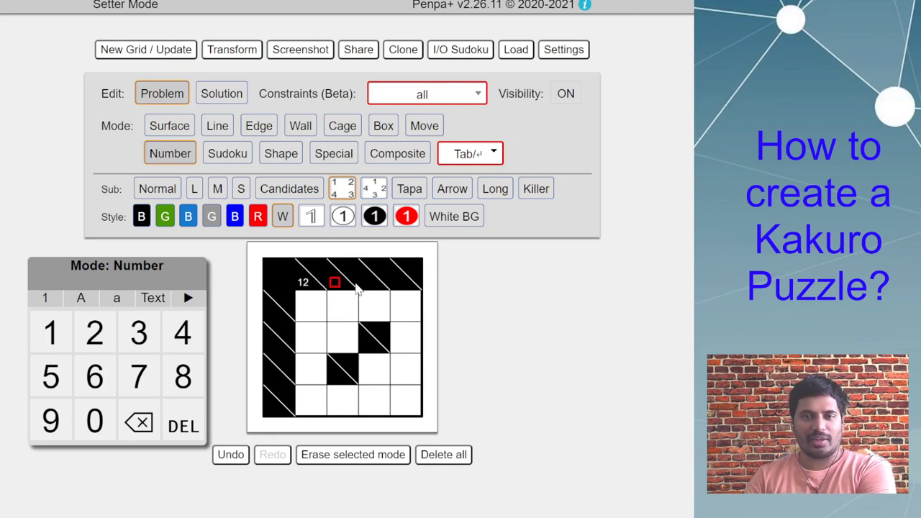
pyautogui.write('7')
pyautogui.click(365, 283)
pyautogui.write('8')
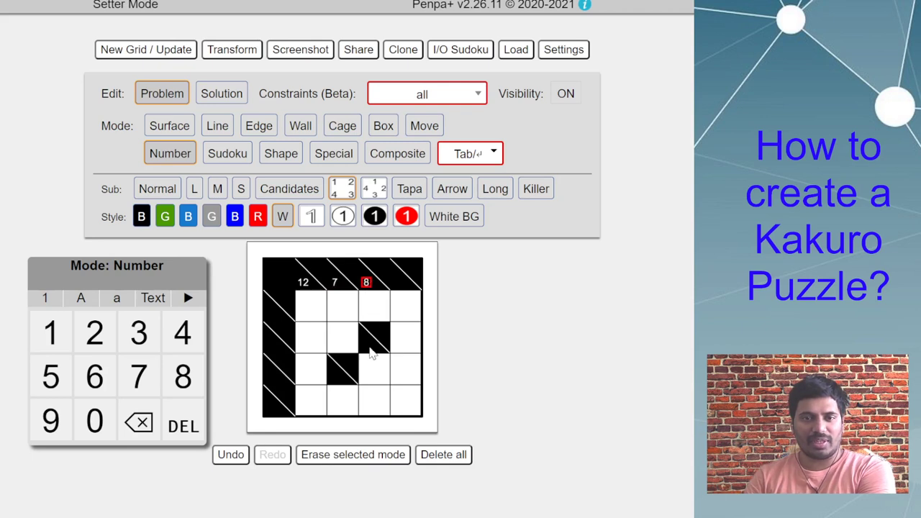
# - Enter the clue 8 in both the lower and upper halves of the upper inner black cell
pyautogui.click(366, 344)
pyautogui.write('8')
pyautogui.click(381, 330)
pyautogui.write('8')
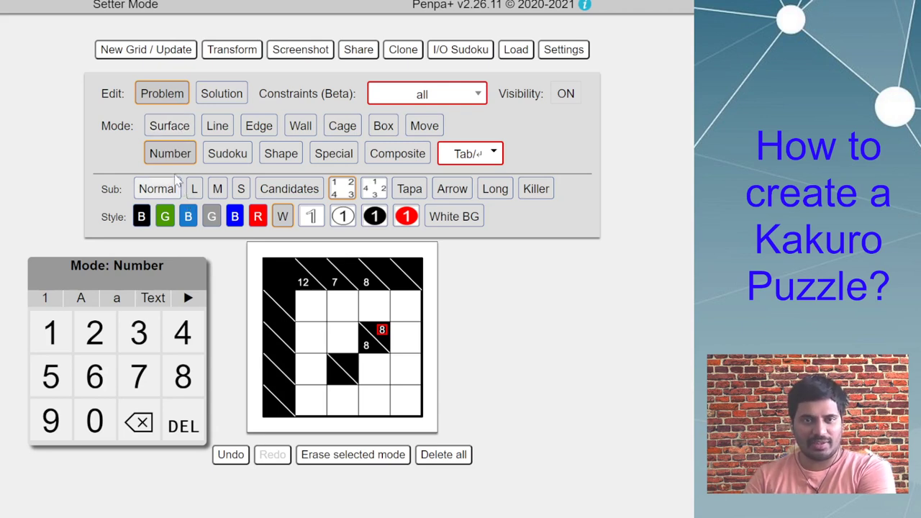
# - Switch to editing the solution and fill the first white column from top to bottom with normal green numbers 1, 2, 3 and 4
pyautogui.click(230, 94)
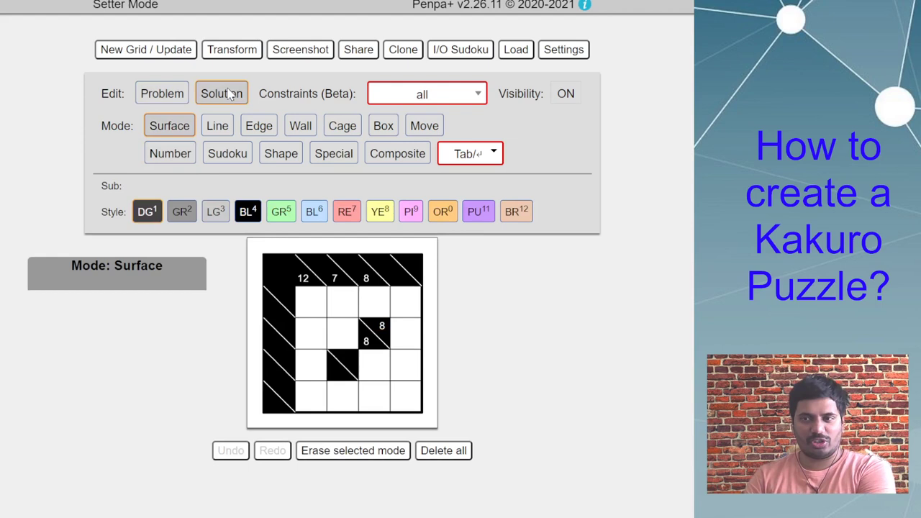
pyautogui.click(170, 154)
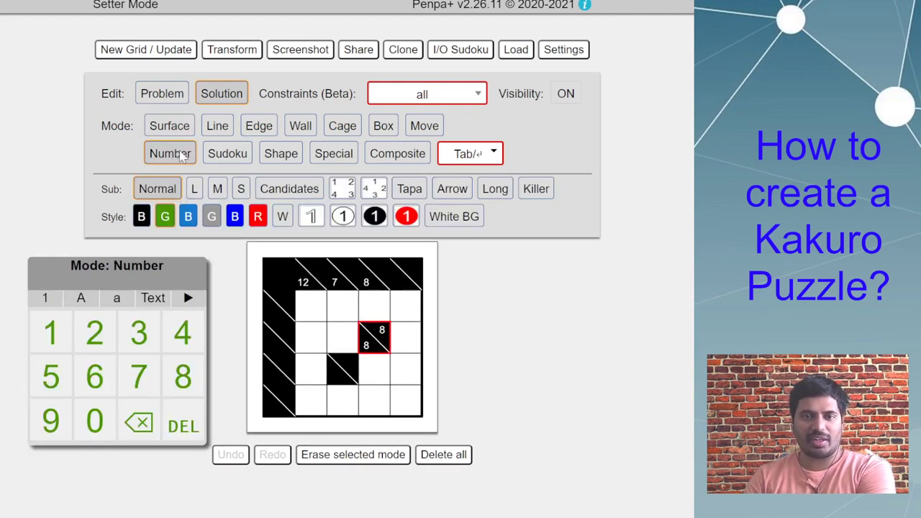
pyautogui.click(237, 156)
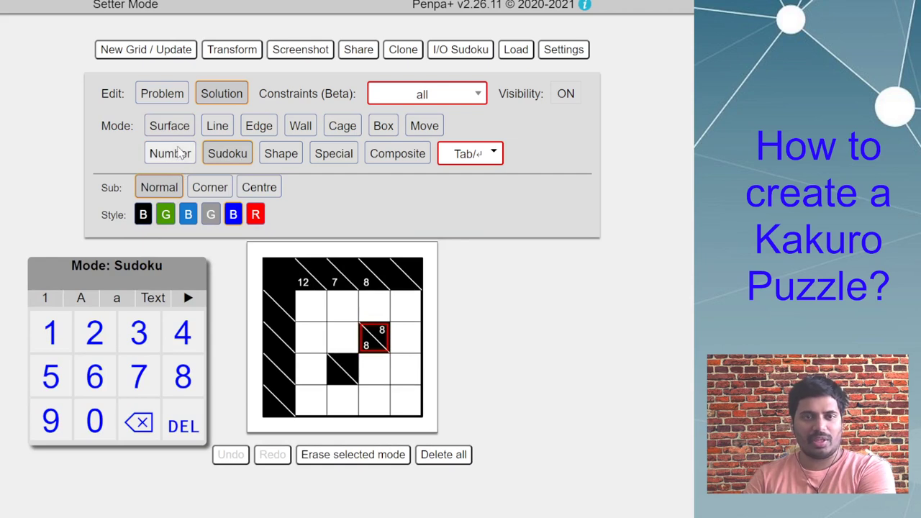
pyautogui.click(185, 155)
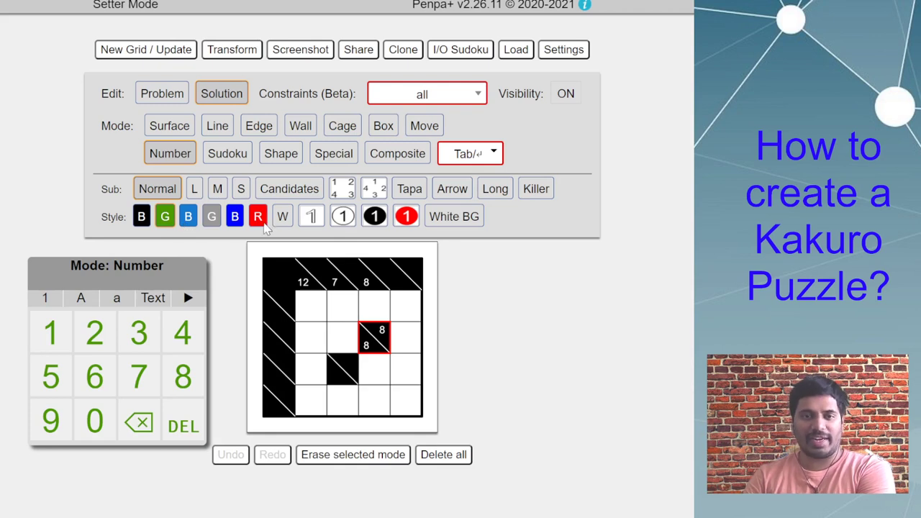
pyautogui.click(223, 100)
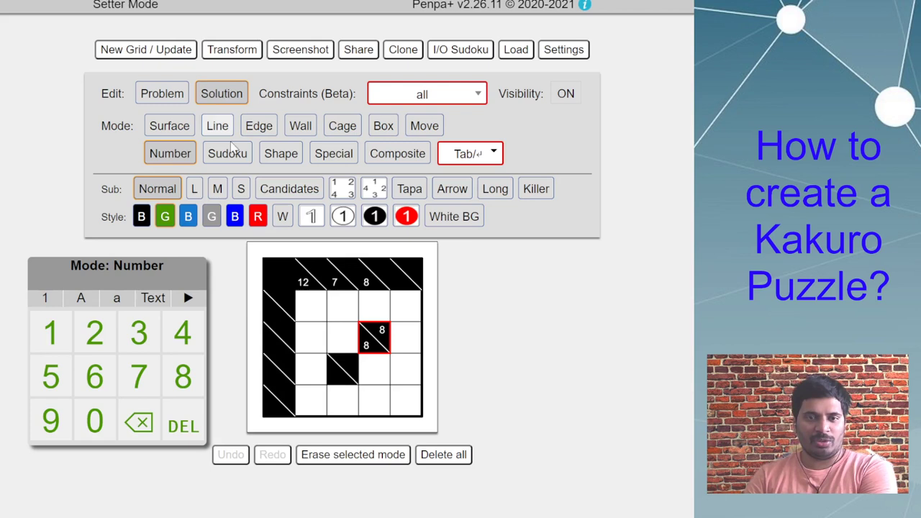
pyautogui.click(313, 317)
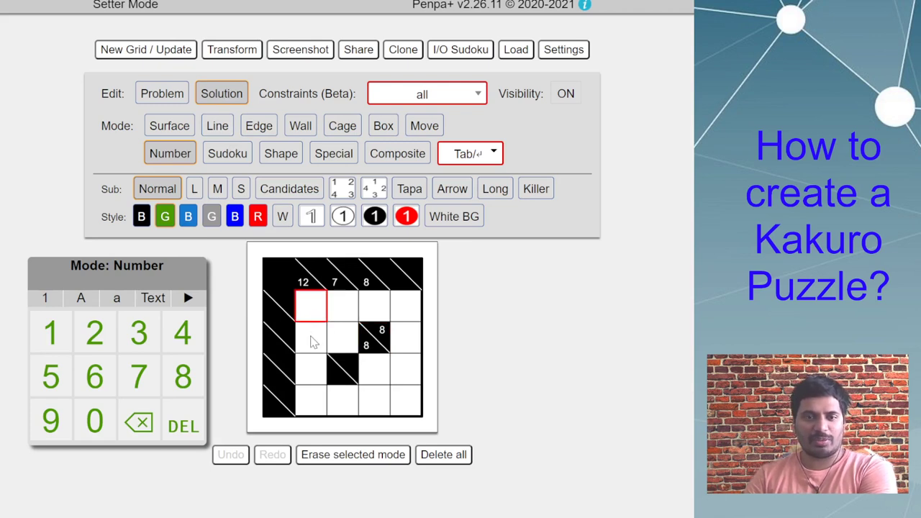
pyautogui.write('1')
pyautogui.click(313, 338)
pyautogui.write('2')
pyautogui.click(313, 367)
pyautogui.write('3')
pyautogui.click(314, 410)
pyautogui.write('4')
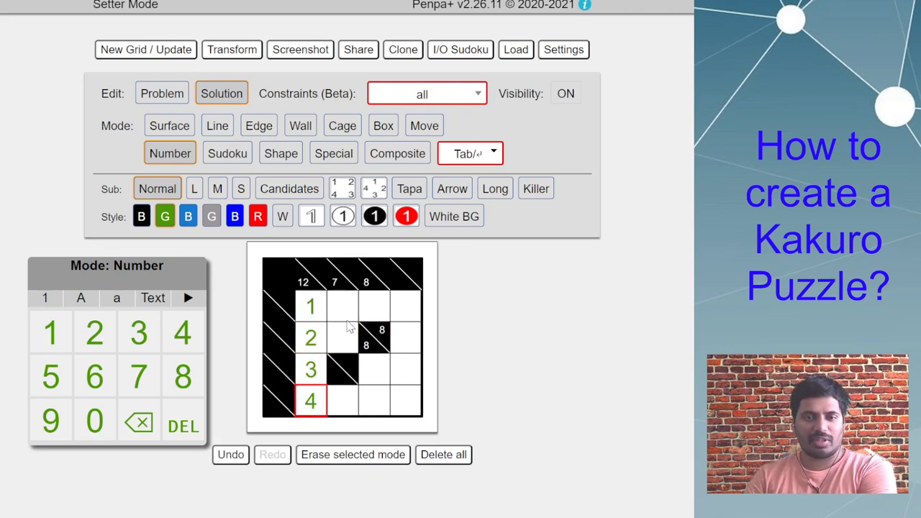
# - Fill the remaining cells of the first white row with the solution numbers 2, 3 and 4
pyautogui.click(349, 289)
pyautogui.click(349, 306)
pyautogui.write('2')
pyautogui.click(372, 308)
pyautogui.write('3')
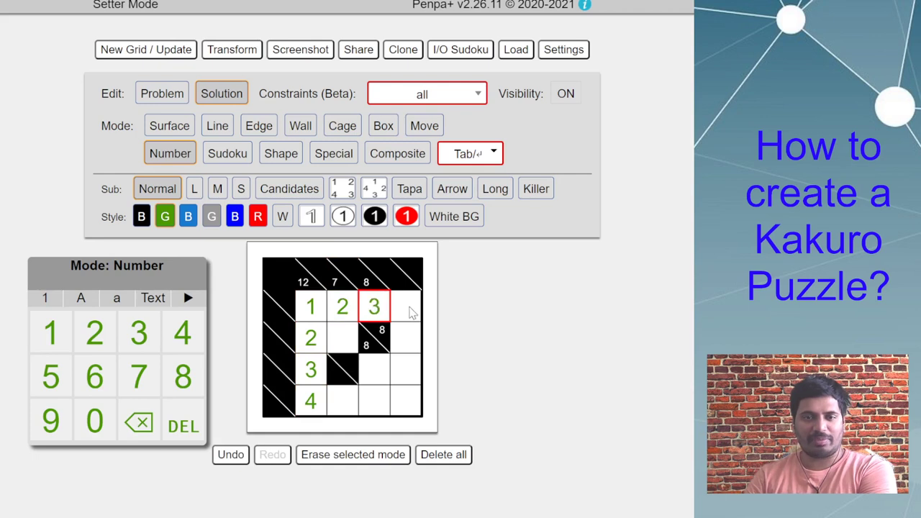
pyautogui.click(399, 308)
pyautogui.write('4')
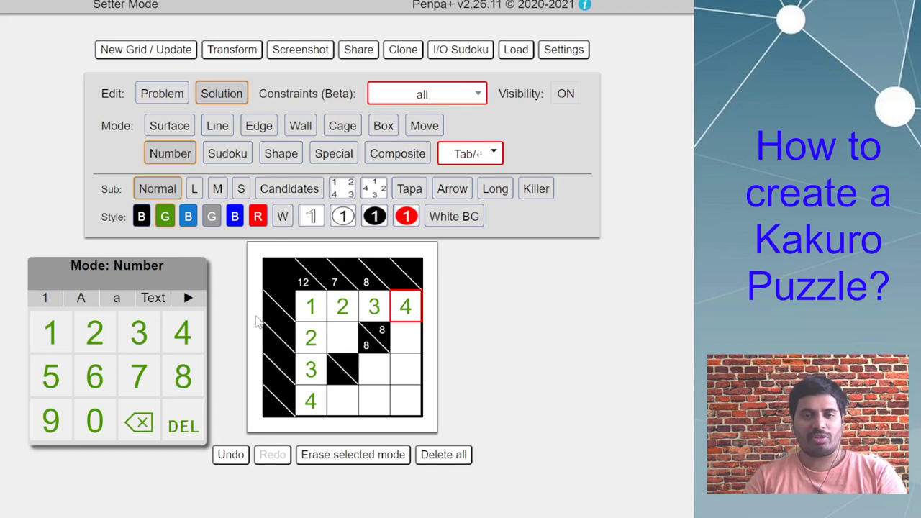
# - Switch the solution to Sudoku mode and limit the solver's allowed modes to Sudoku Normal, Sudoku Corner and Sudoku Centre
pyautogui.click(235, 159)
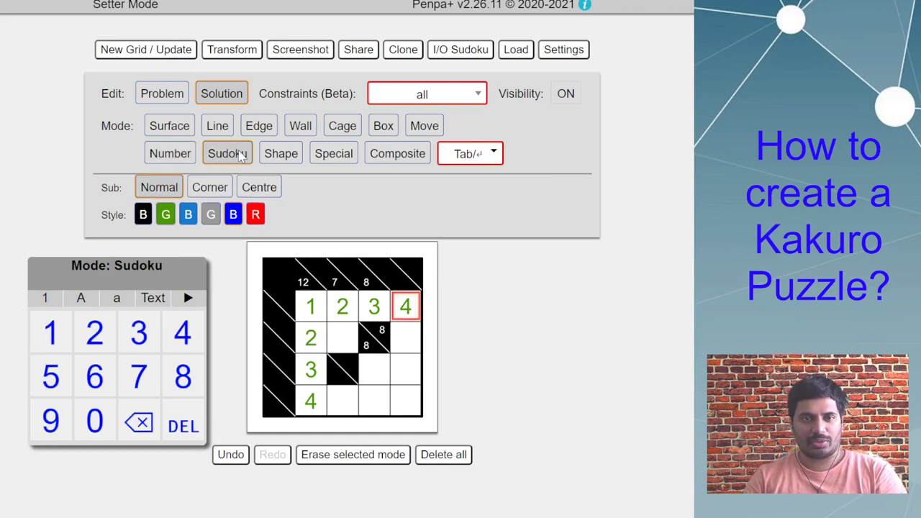
pyautogui.click(487, 164)
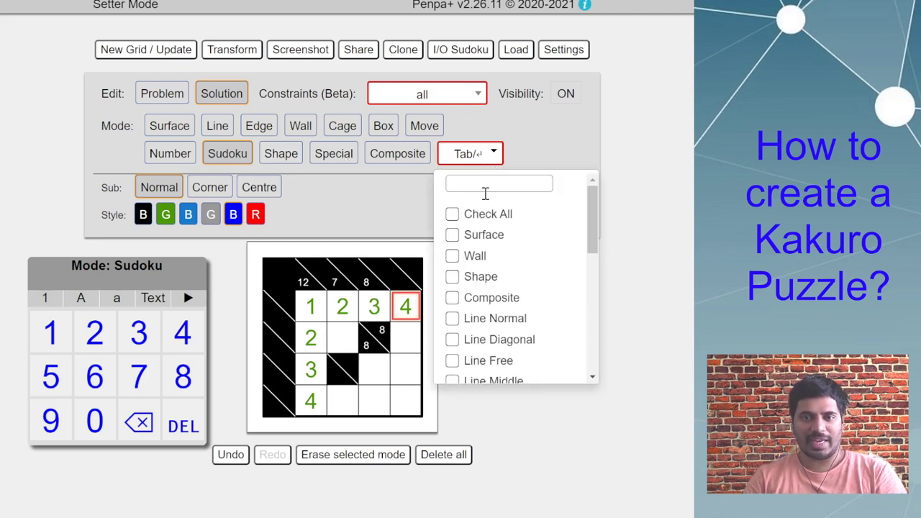
pyautogui.scroll(-5, 489, 278)
pyautogui.click(516, 292)
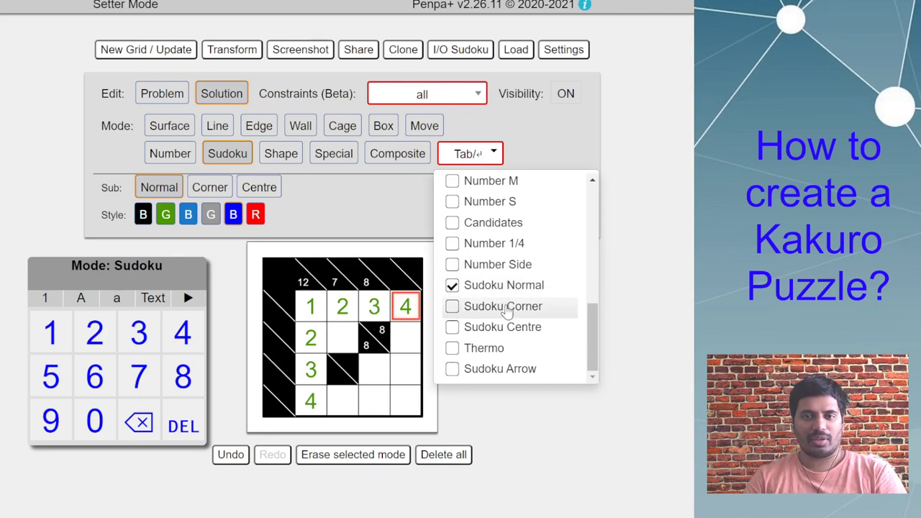
pyautogui.click(508, 308)
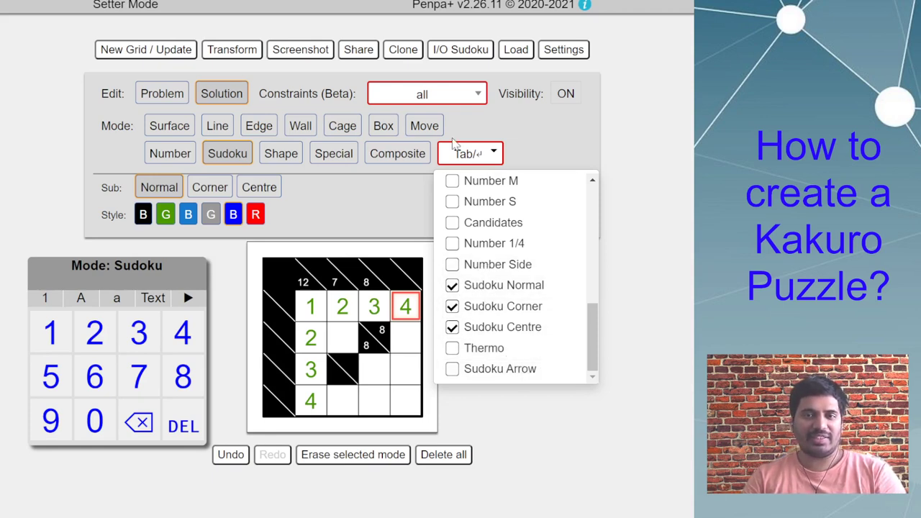
pyautogui.click(642, 194)
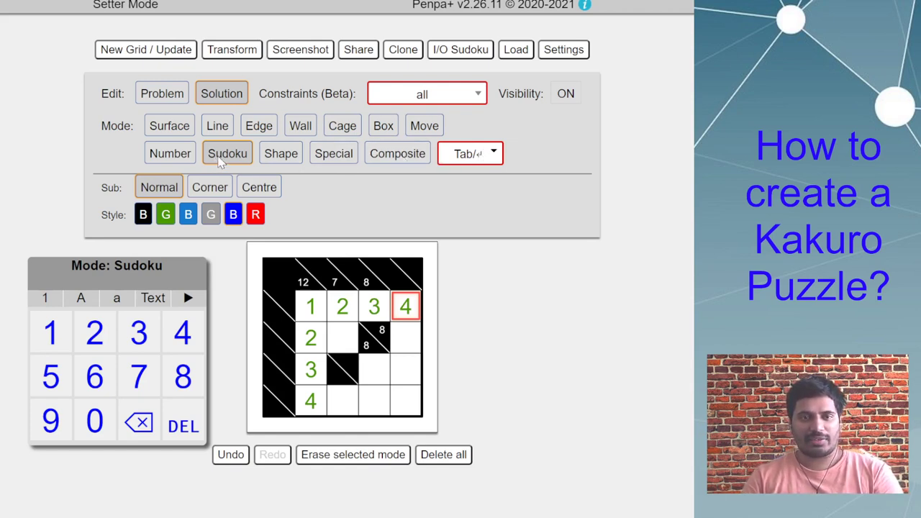
pyautogui.click(493, 162)
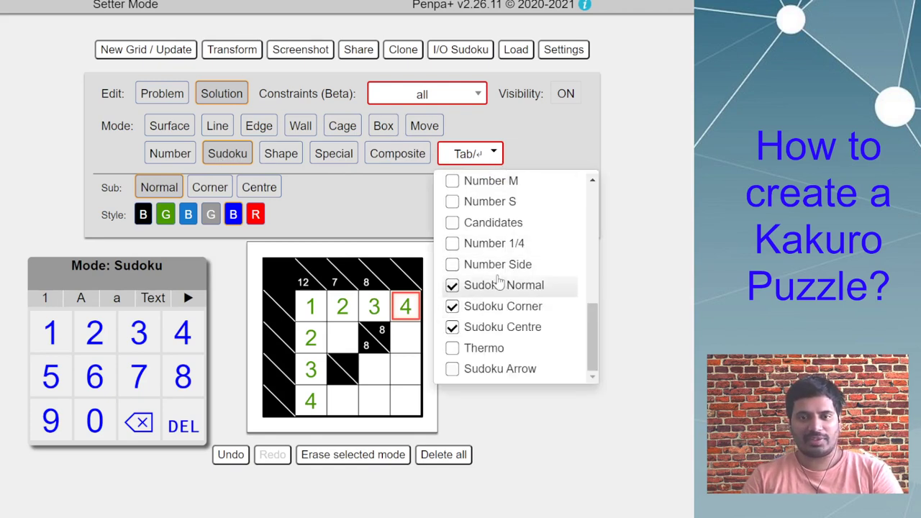
pyautogui.click(663, 171)
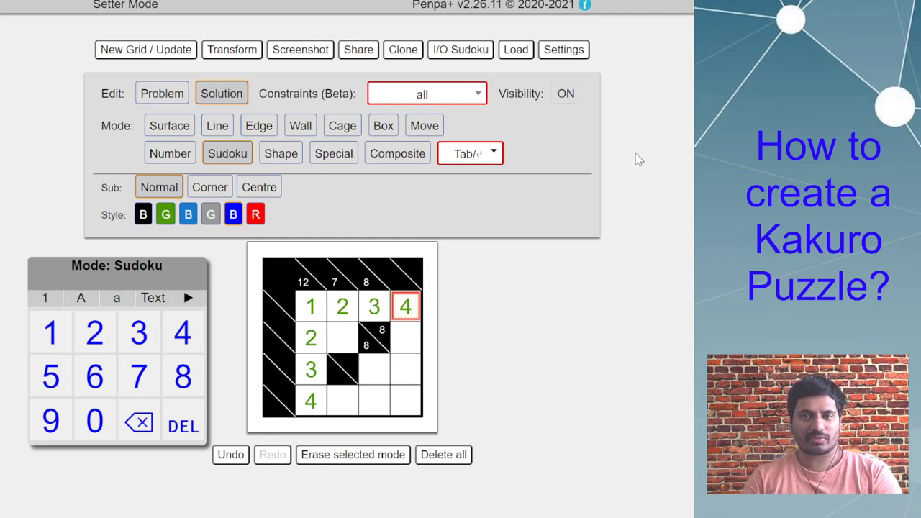
# - Open the sharing options and enter the title "as", the author "as" and the rules "asd"
pyautogui.click(363, 53)
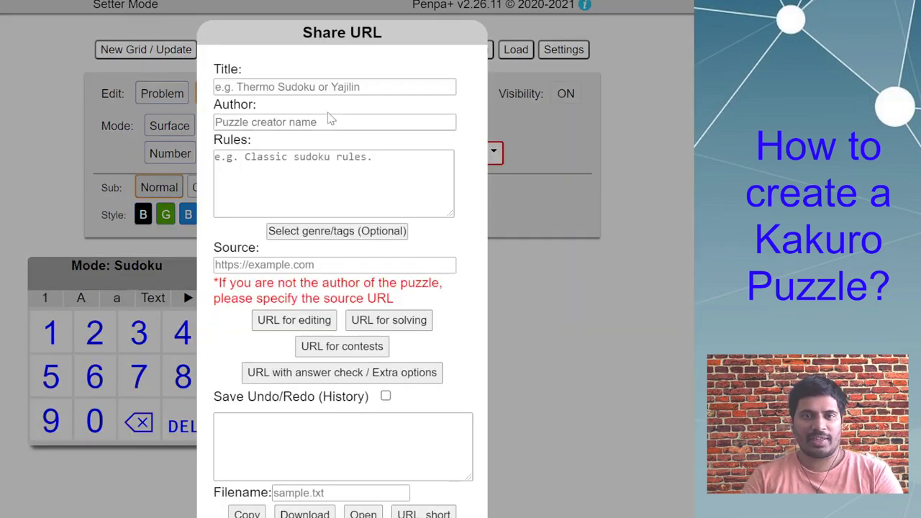
pyautogui.click(325, 87)
pyautogui.write('as')
pyautogui.click(280, 124)
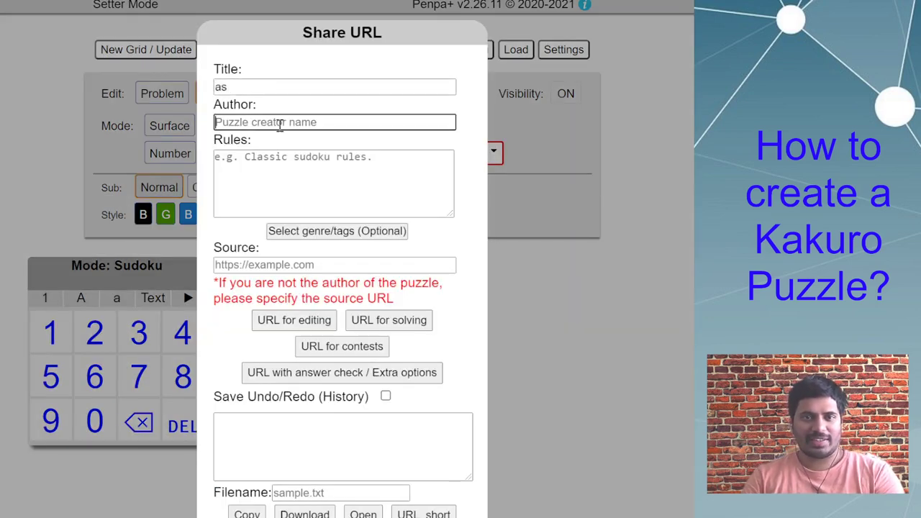
pyautogui.write('as')
pyautogui.click(288, 181)
pyautogui.write('asd')
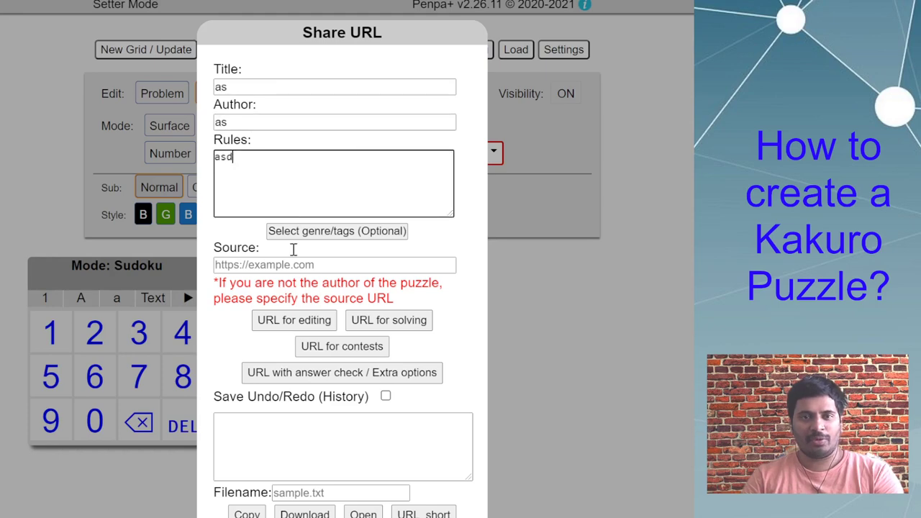
# - Generate a solving URL with answer check limited to Number and Sudoku entries under AND, and open it
pyautogui.click(368, 373)
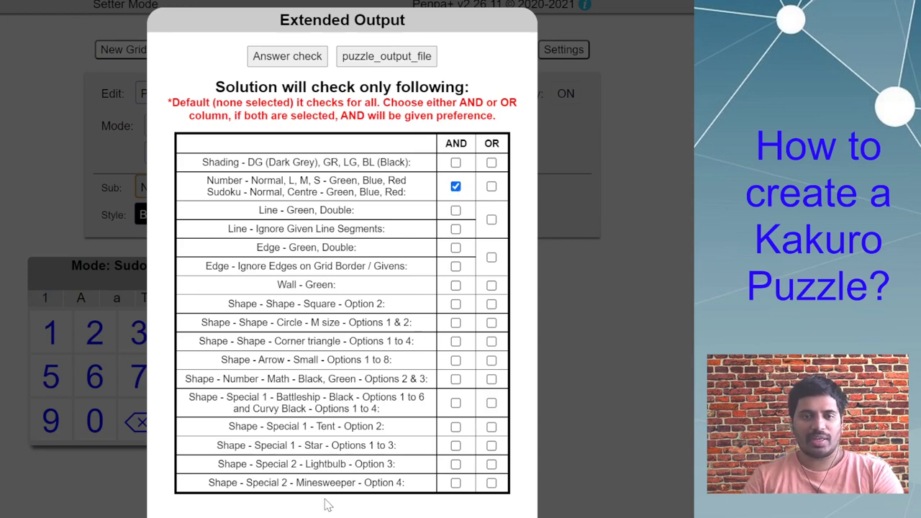
pyautogui.press('Escape')
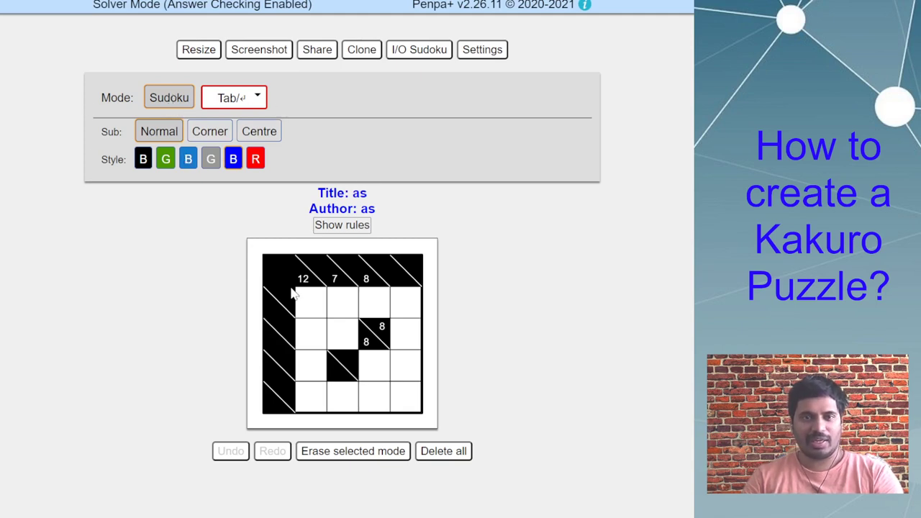
# - Try multi-cell entry by filling the first white column and the first white row with 3, clearing each
pyautogui.moveTo(306, 310); pyautogui.dragTo(331, 389)
pyautogui.write('23')
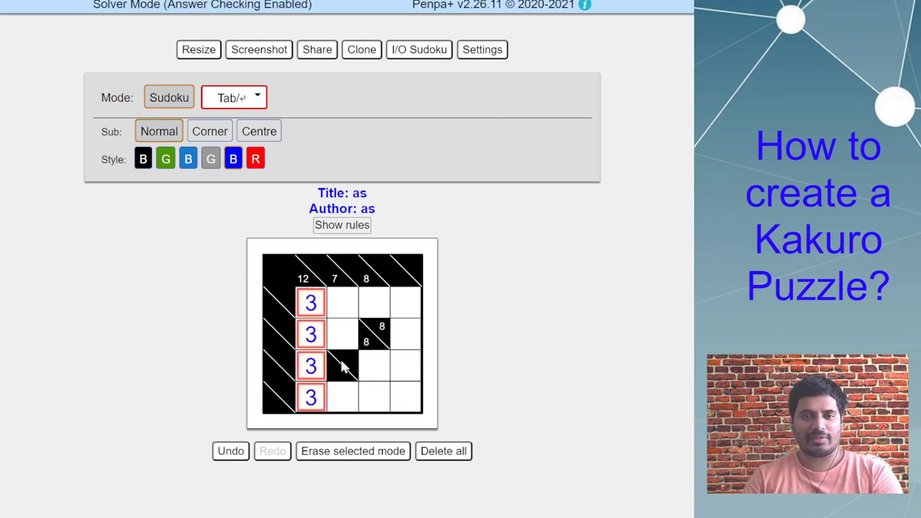
pyautogui.press('BackSpace')
pyautogui.moveTo(311, 302); pyautogui.dragTo(408, 305)
pyautogui.write('3')
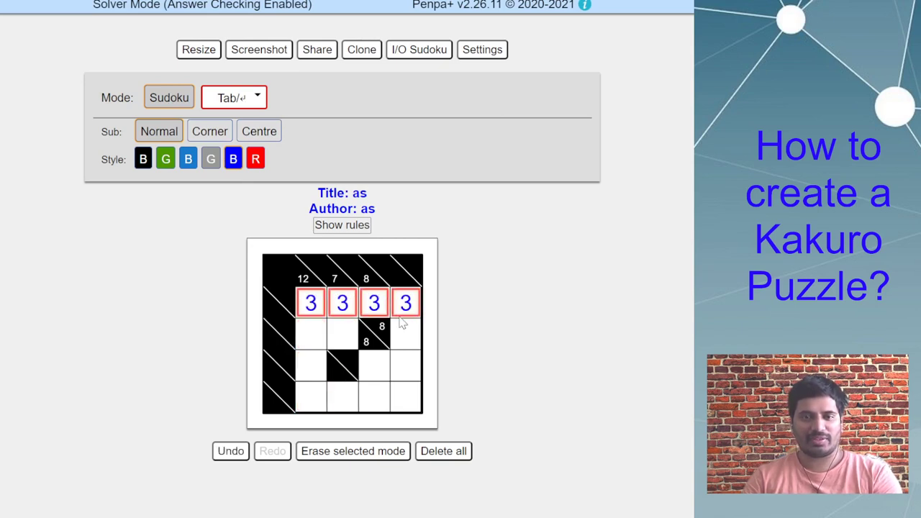
pyautogui.press('BackSpace')
# - Fill the first white column of the shared puzzle from top to bottom with 1, 2, 3 and 4
pyautogui.click(306, 308)
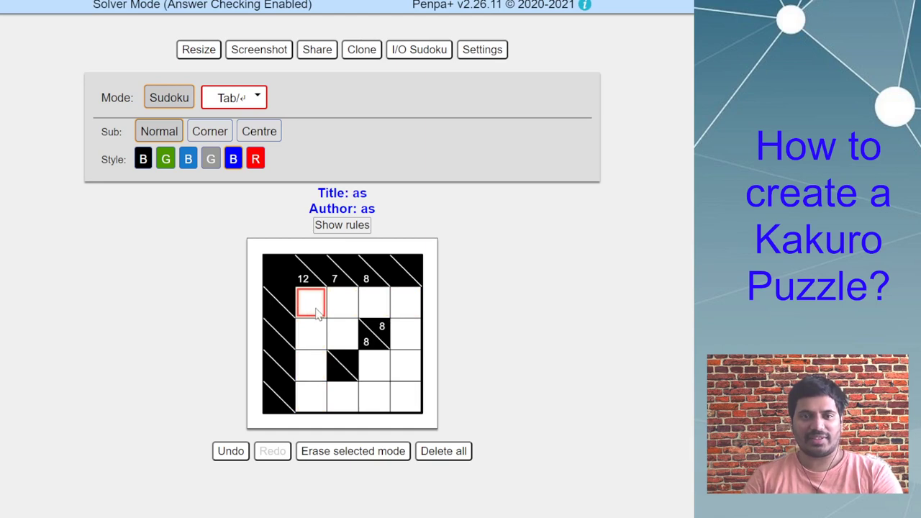
pyautogui.click(315, 343)
pyautogui.write('2')
pyautogui.click(318, 364)
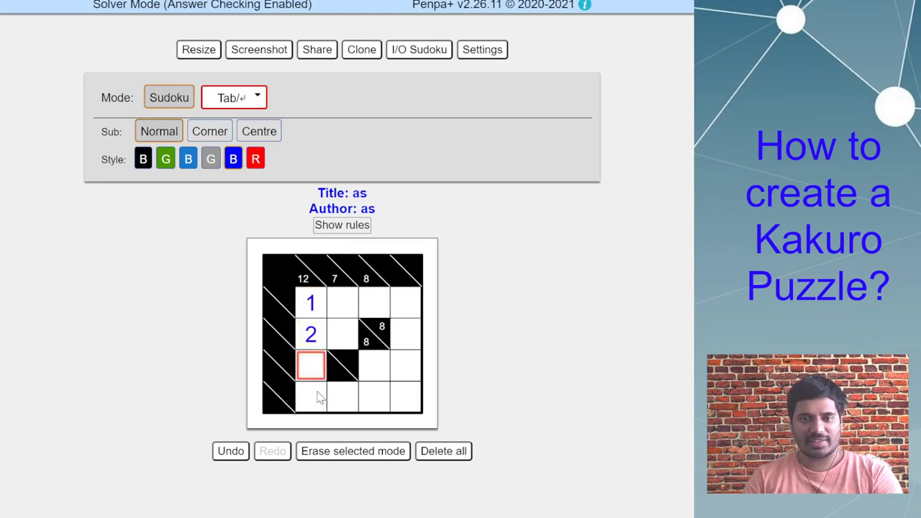
pyautogui.write('3')
pyautogui.click(321, 405)
# - Complete the first white row of the shared puzzle with 2, 3 and 4
pyautogui.click(343, 310)
pyautogui.write('2')
pyautogui.click(375, 310)
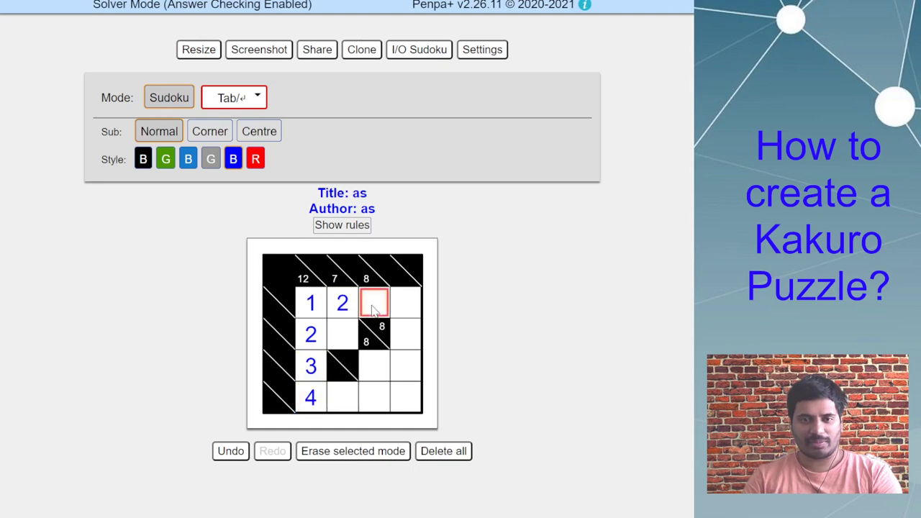
pyautogui.write('3')
pyautogui.click(406, 308)
pyautogui.write('4')
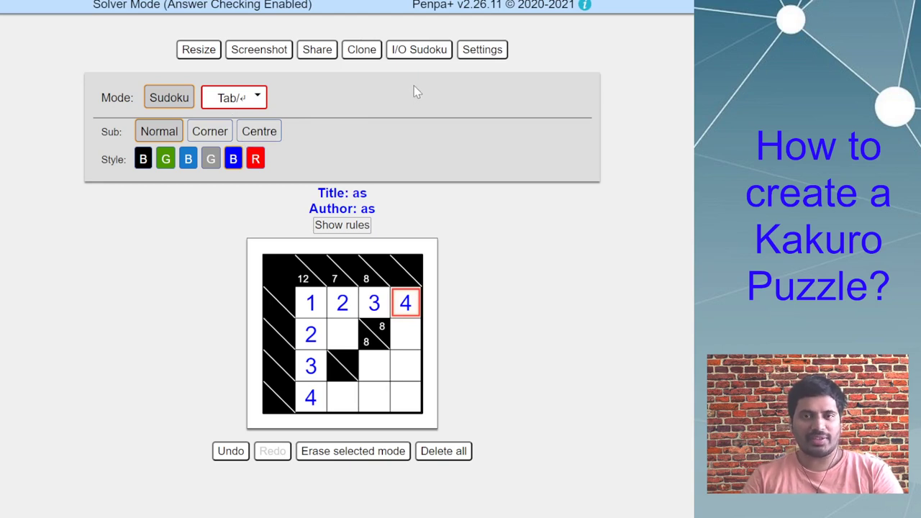
# - Review the PenpaLite and Timer Bar options in the solver's general settings and return to the puzzle setter's grid
pyautogui.click(484, 52)
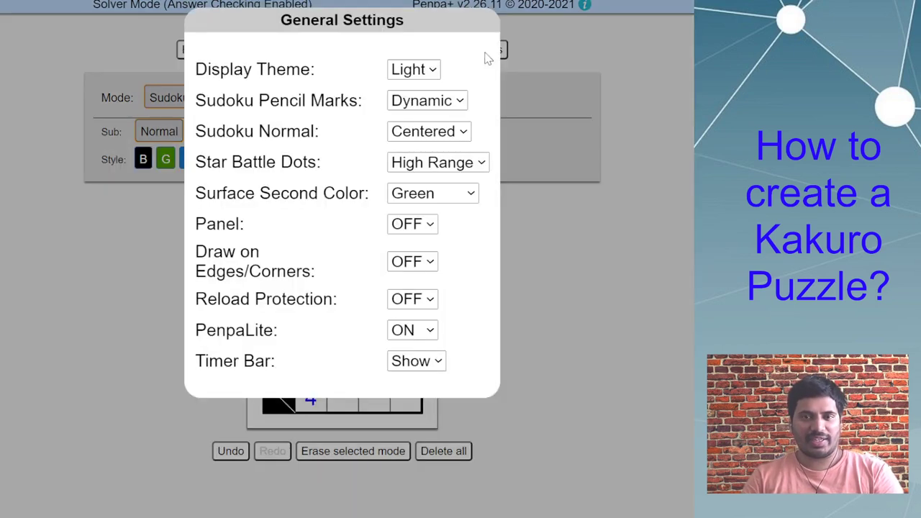
pyautogui.click(421, 332)
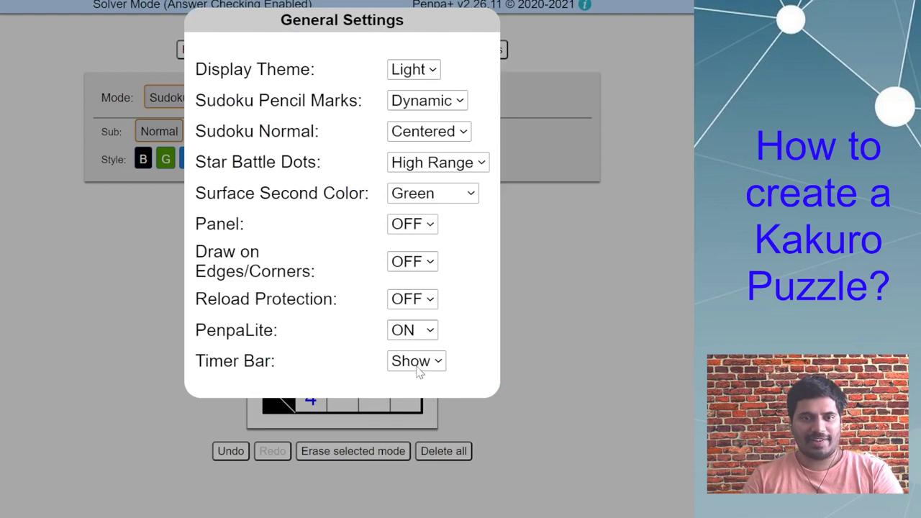
pyautogui.click(422, 369)
pyautogui.click(554, 306)
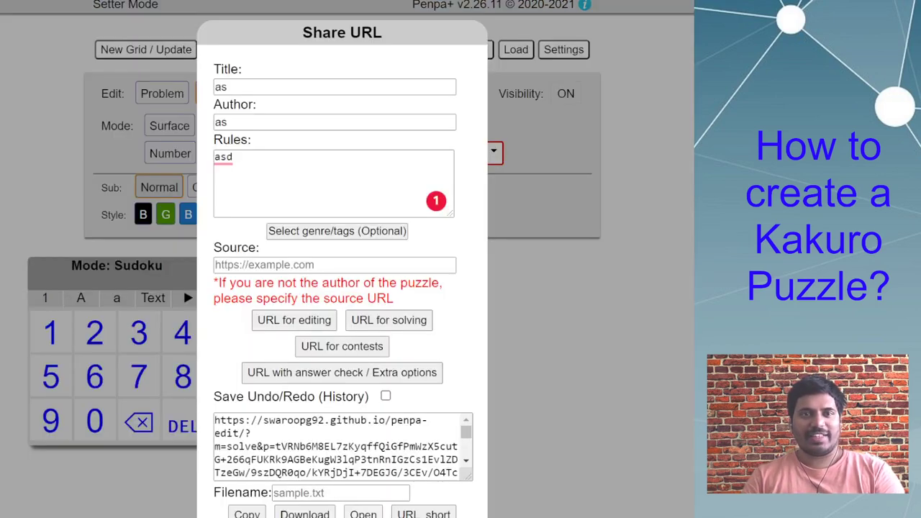
pyautogui.click(540, 322)
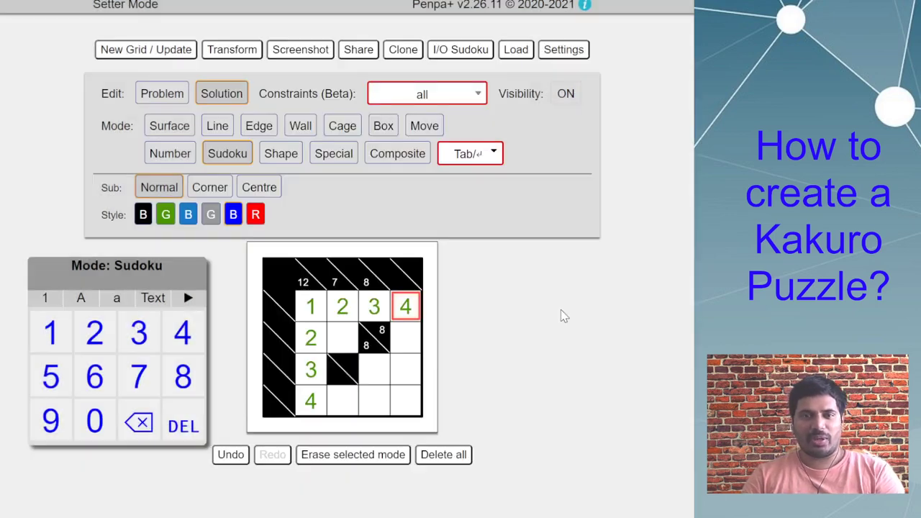
# - Look through the available presets in the Constraints (Beta) list without choosing one
pyautogui.click(464, 104)
pyautogui.scroll(-3, 450, 288)
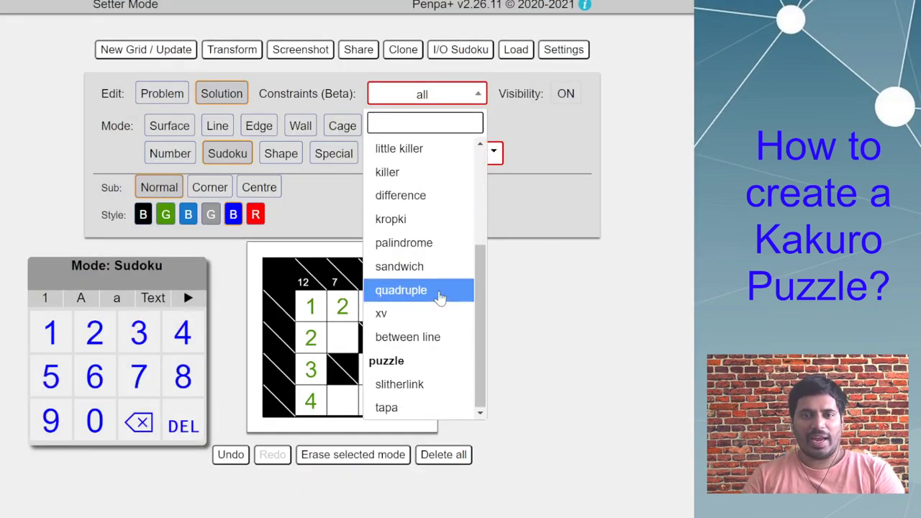
pyautogui.scroll(1, 448, 360)
pyautogui.scroll(3, 448, 363)
pyautogui.click(561, 330)
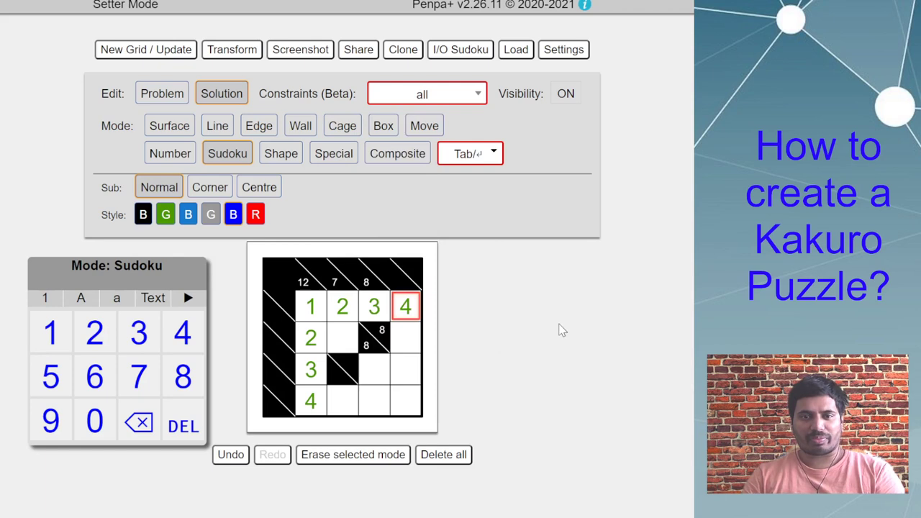